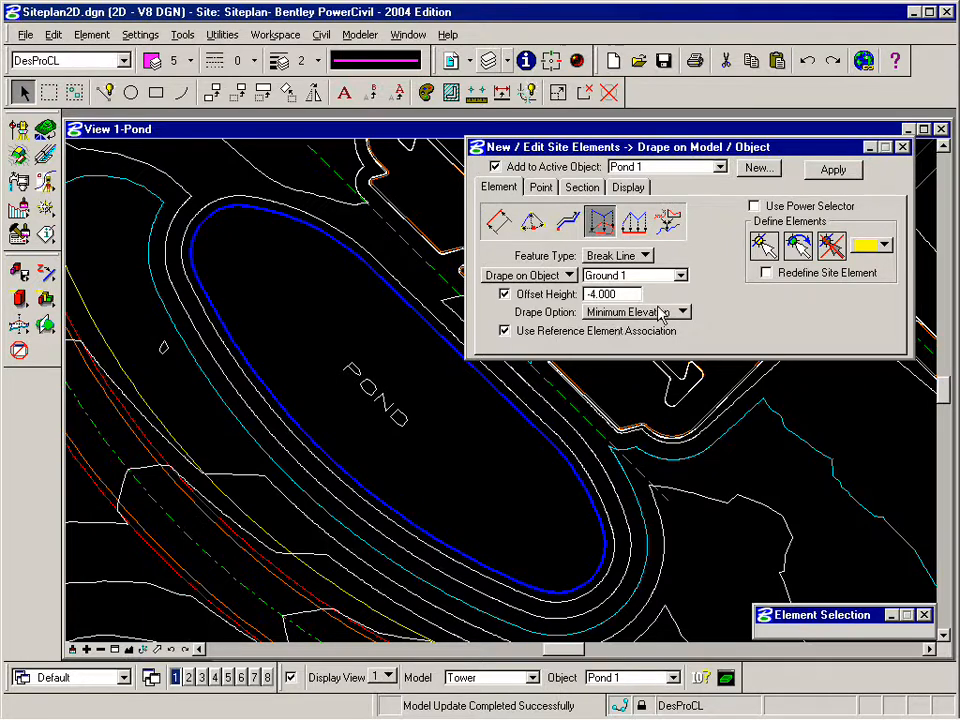
Step: Close the site element drape dialog and open the Side Slope element tool, keeping its dialog clear of the pond
click(903, 149)
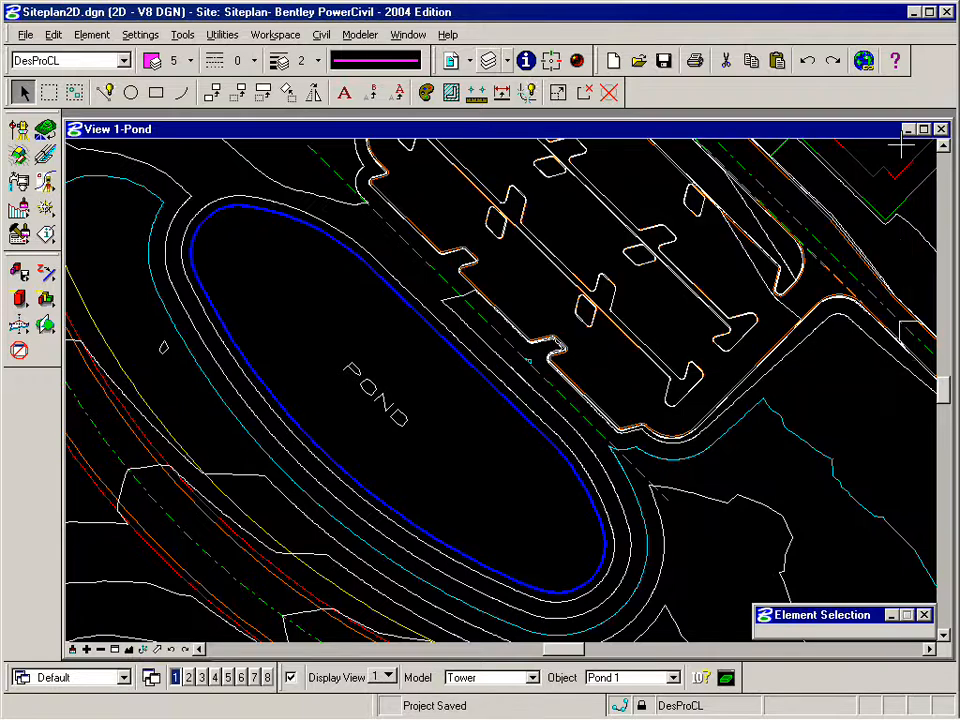
click(361, 35)
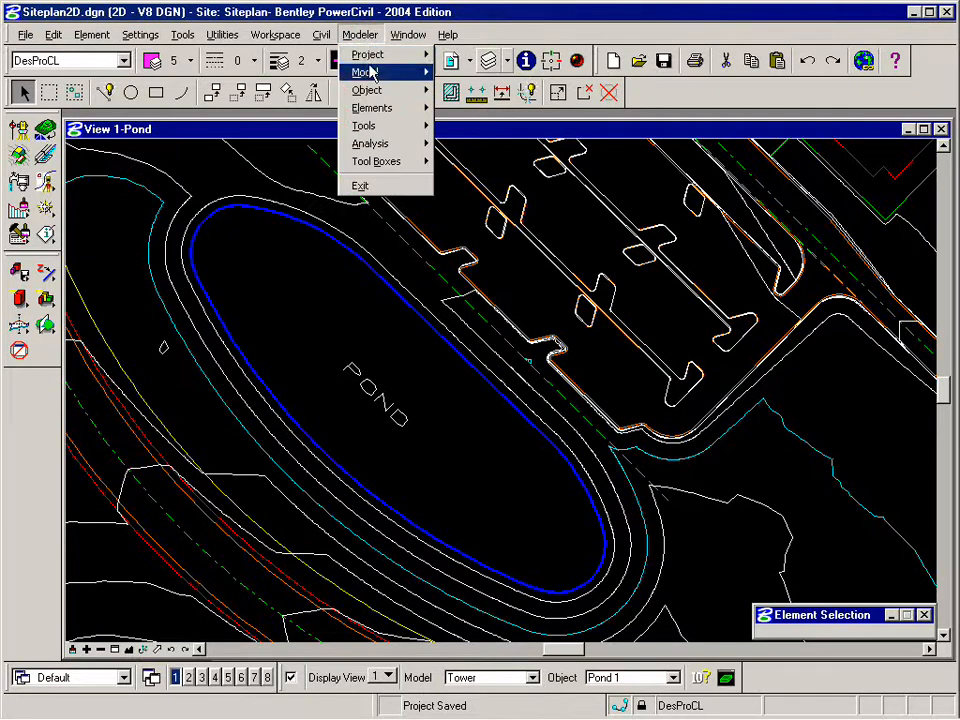
mouse_move(395, 108)
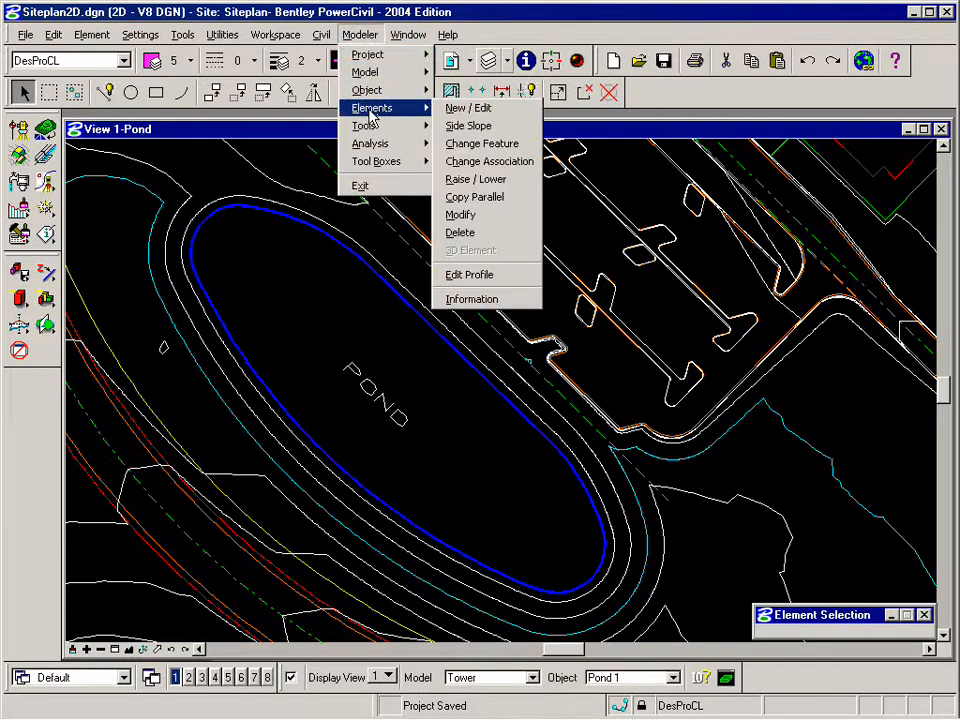
click(474, 127)
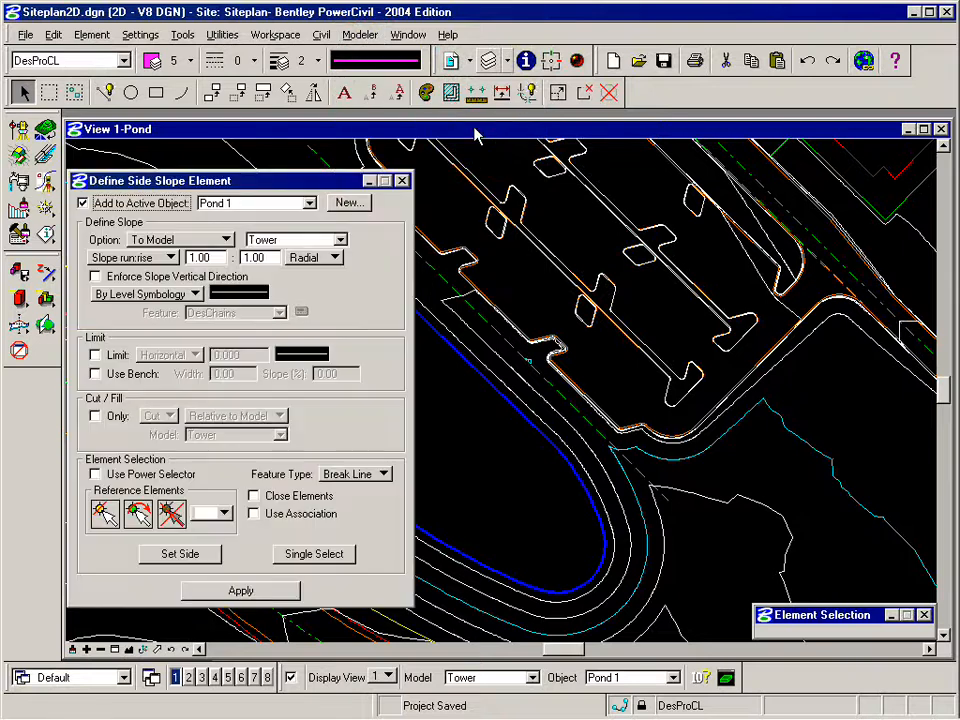
drag(311, 182, 815, 160)
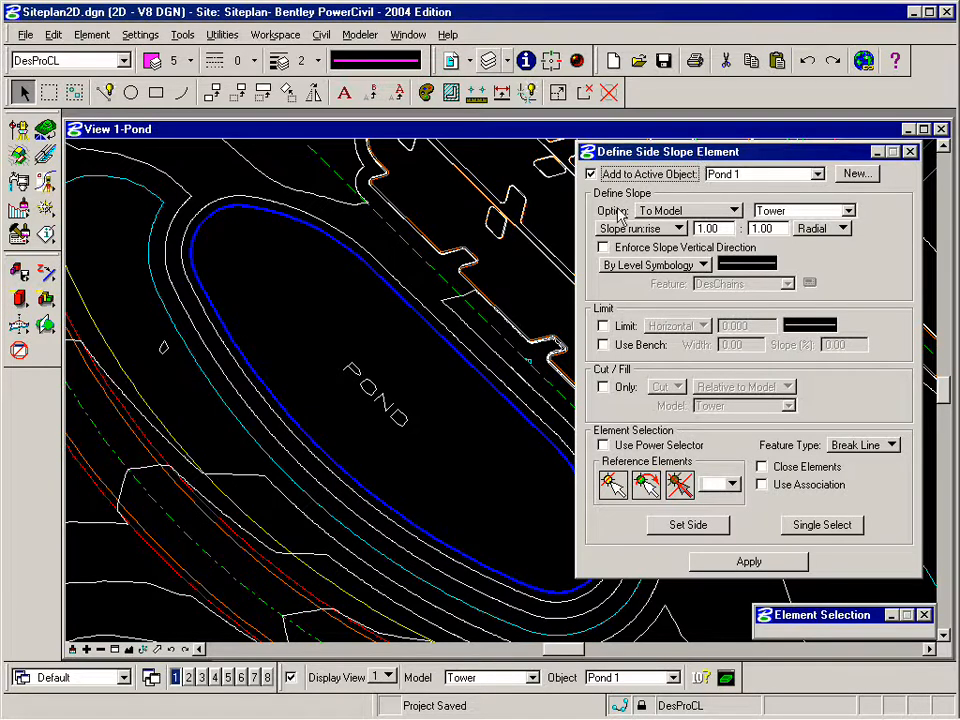
Step: Define the side slope for a delta vertical of 5 with a run:rise slope of 3:1
click(672, 212)
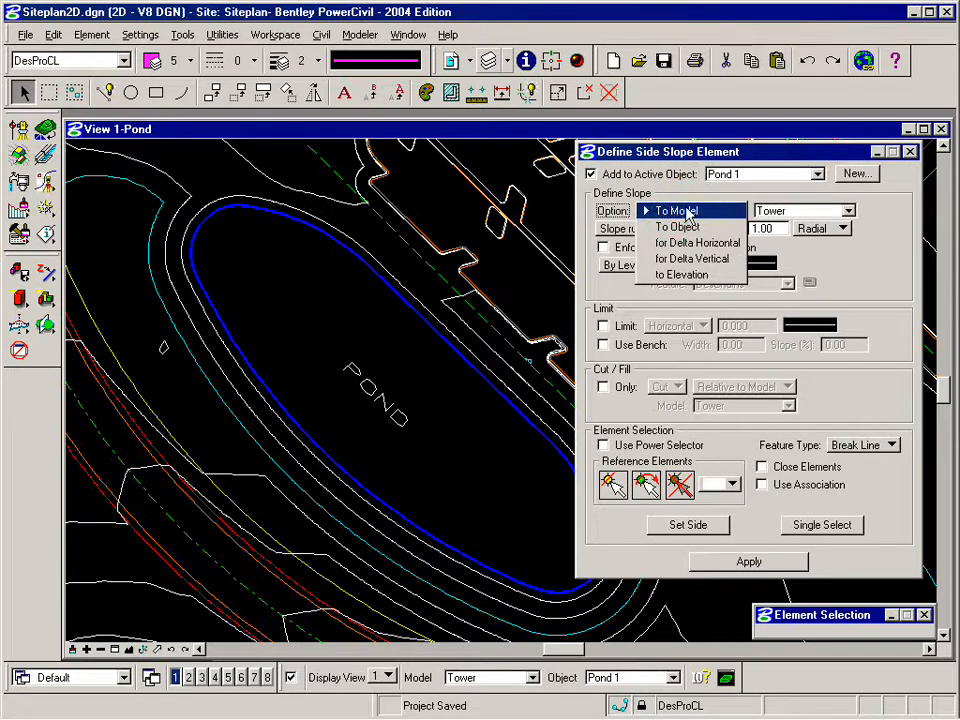
click(715, 262)
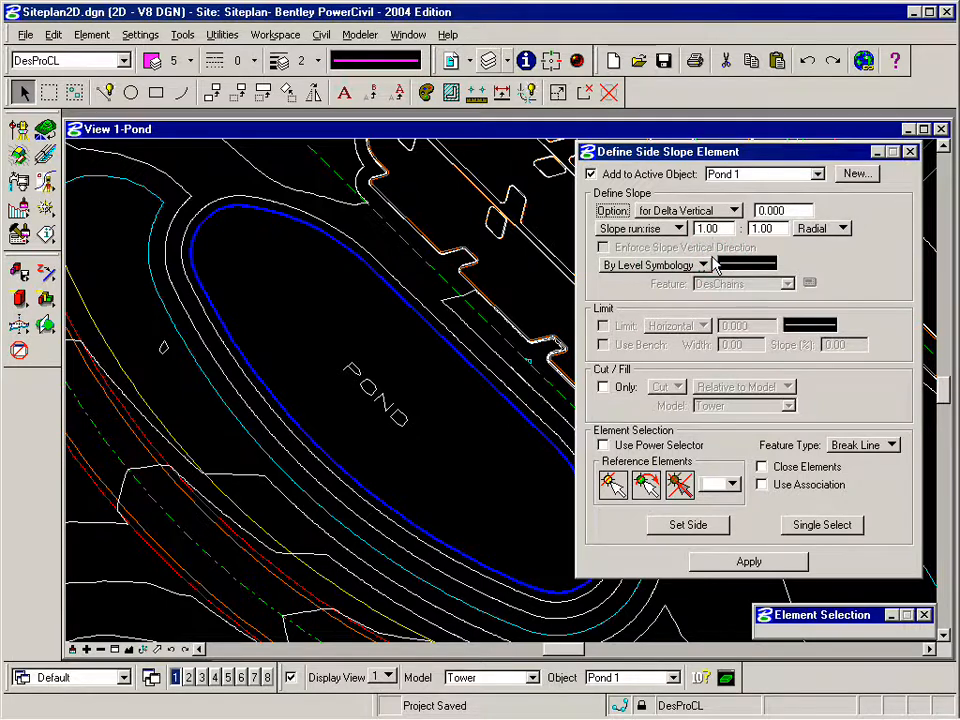
click(795, 212)
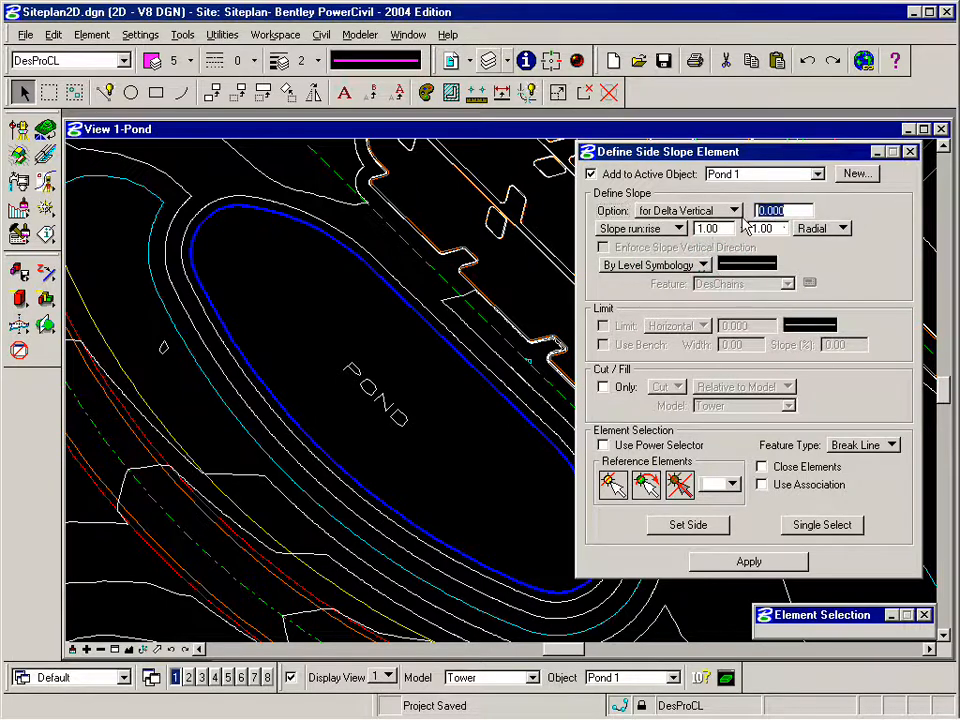
text(5)
key(Tab)
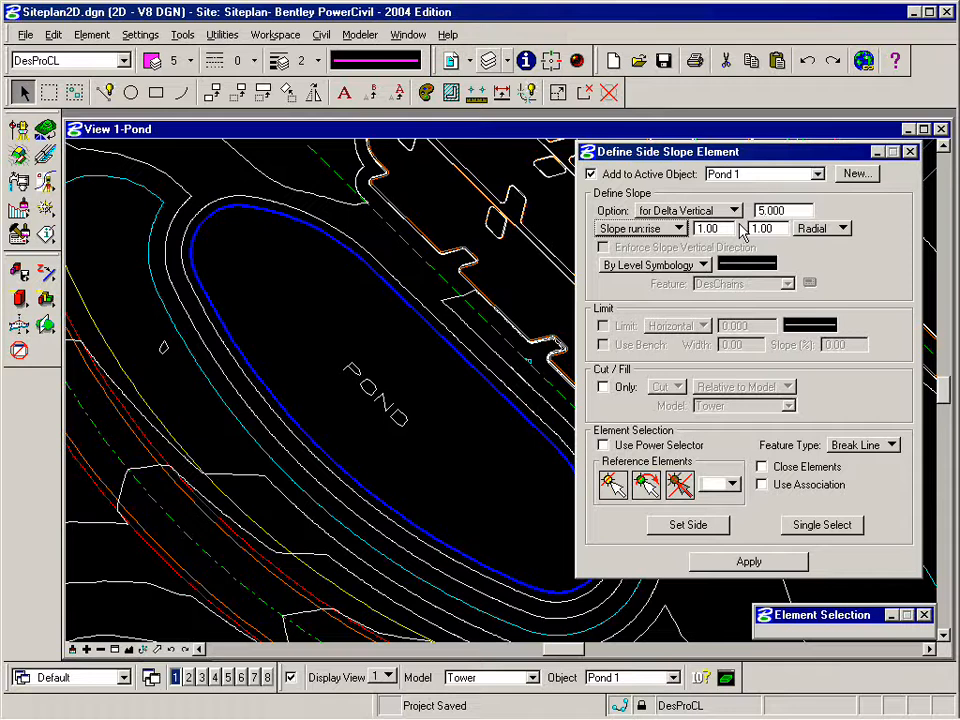
click(712, 229)
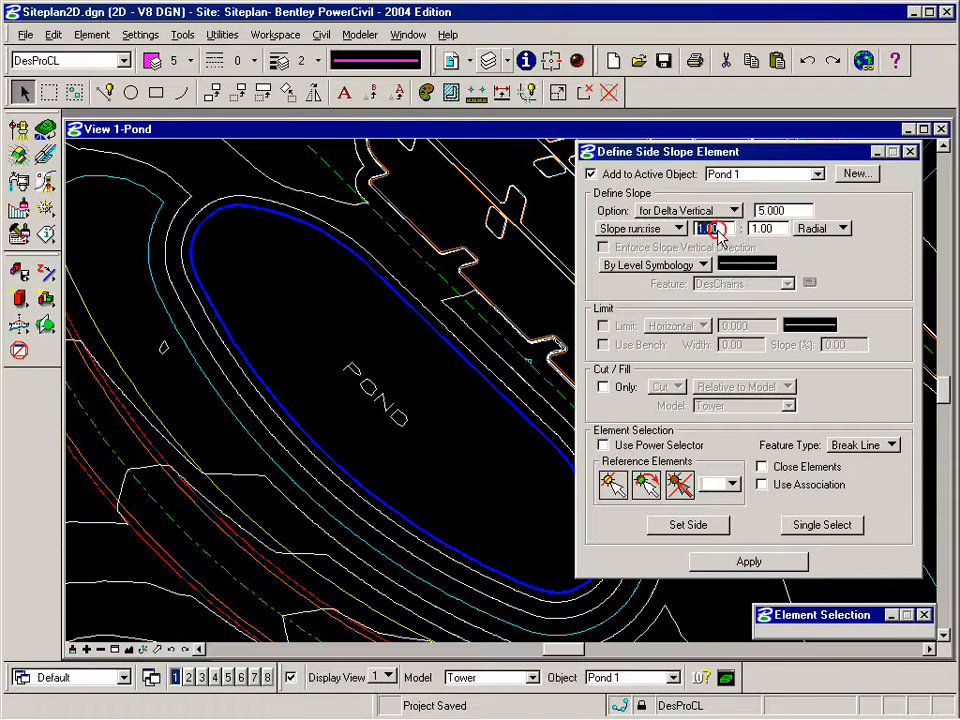
text(3)
key(Tab)
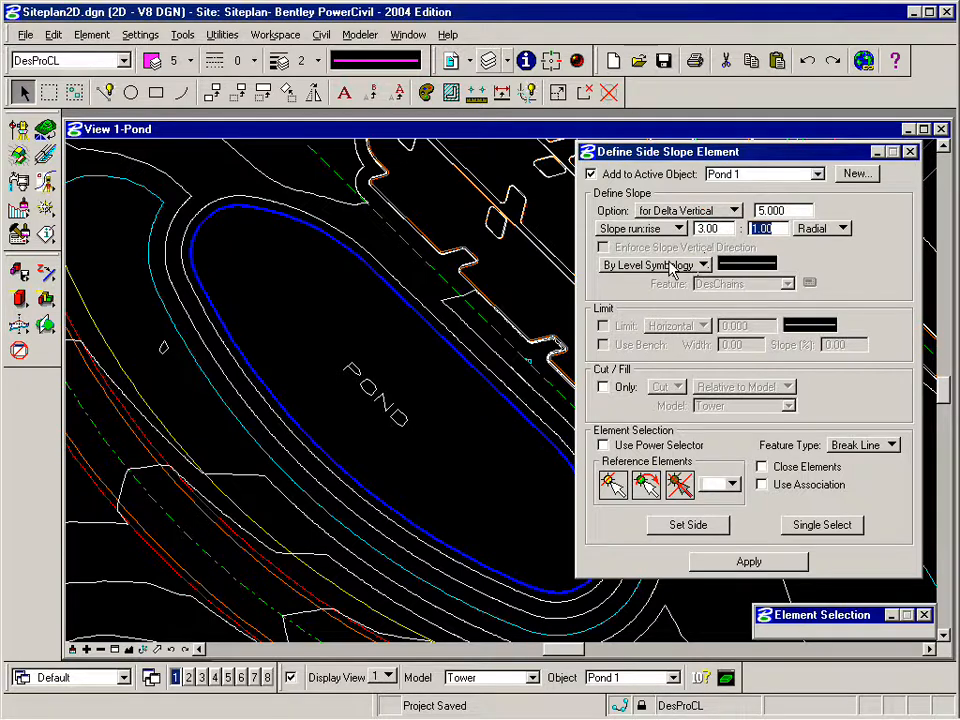
Step: Assign the side slope line's symbology to the DesPondTop level
mouse_move(735, 268)
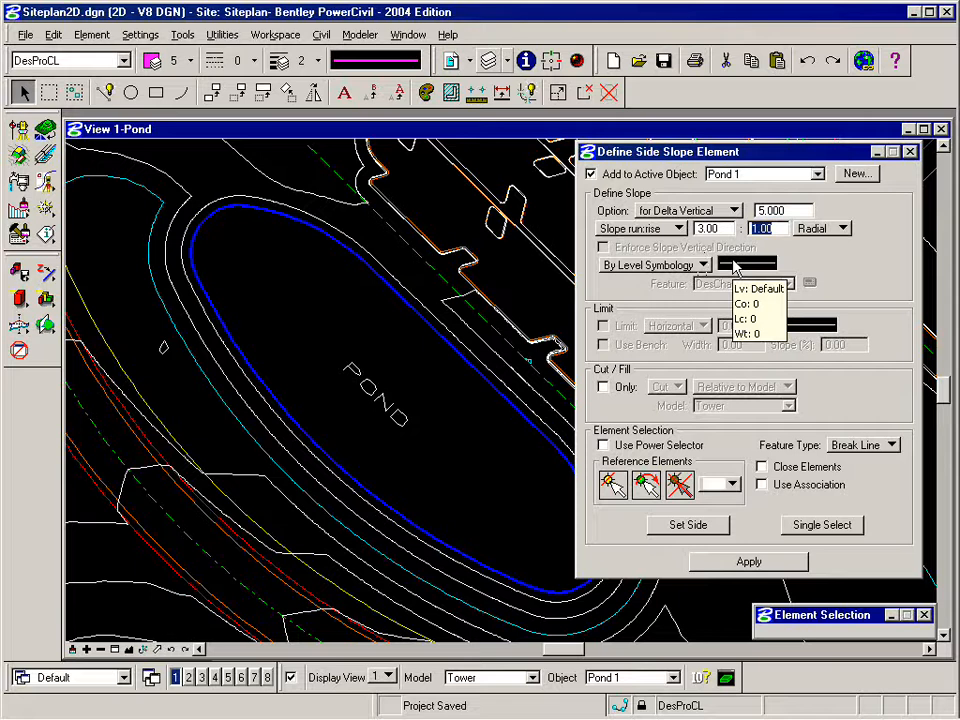
click(735, 268)
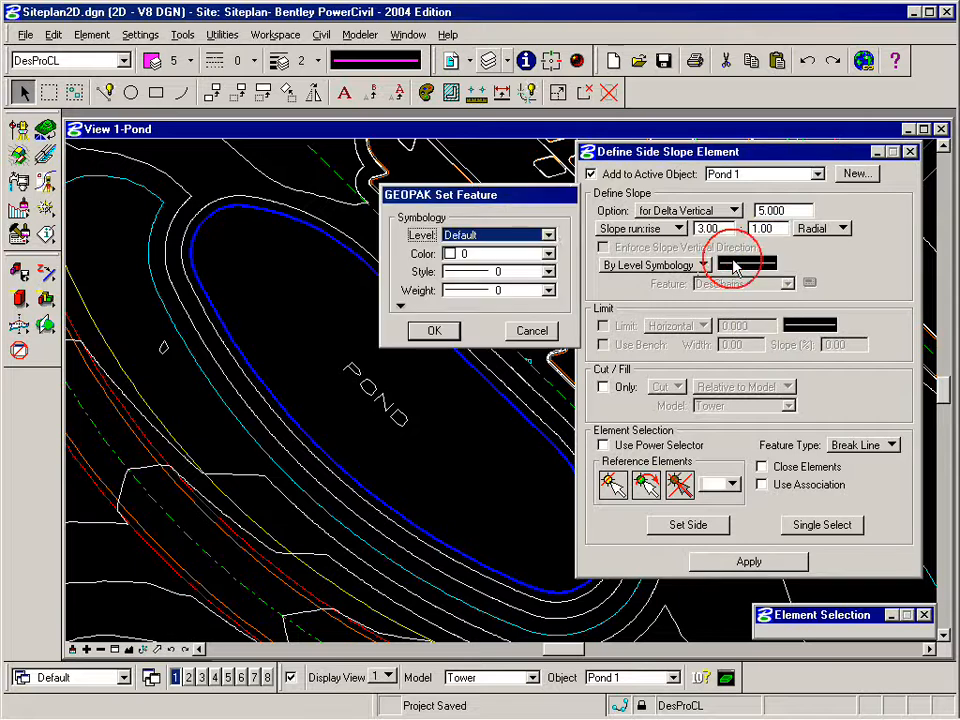
click(549, 236)
scroll(542, 354, down, 5)
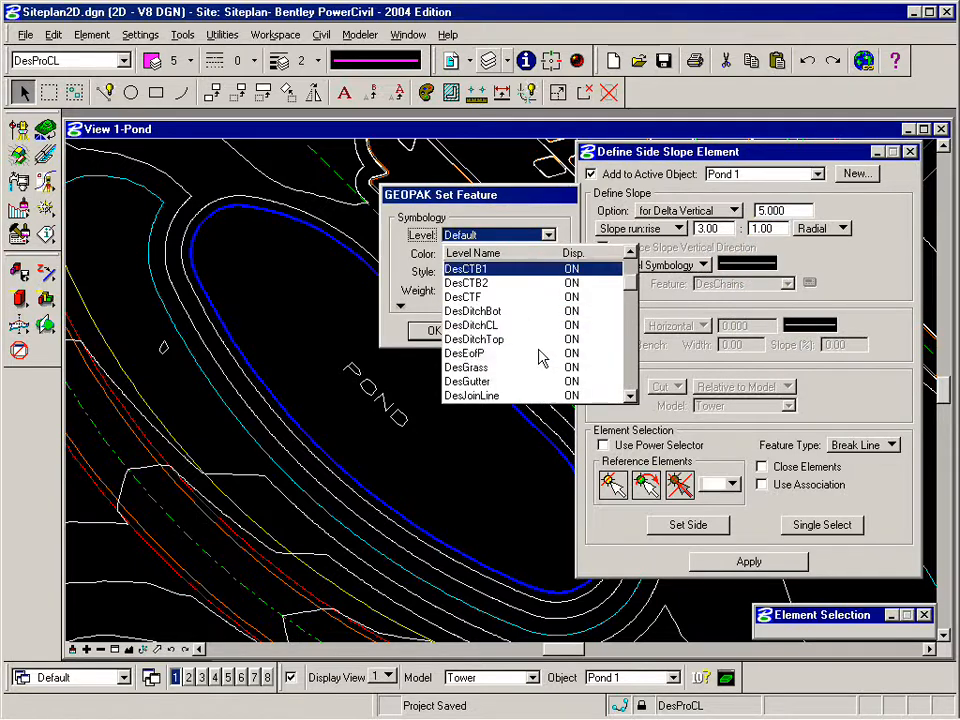
scroll(540, 356, down, 1)
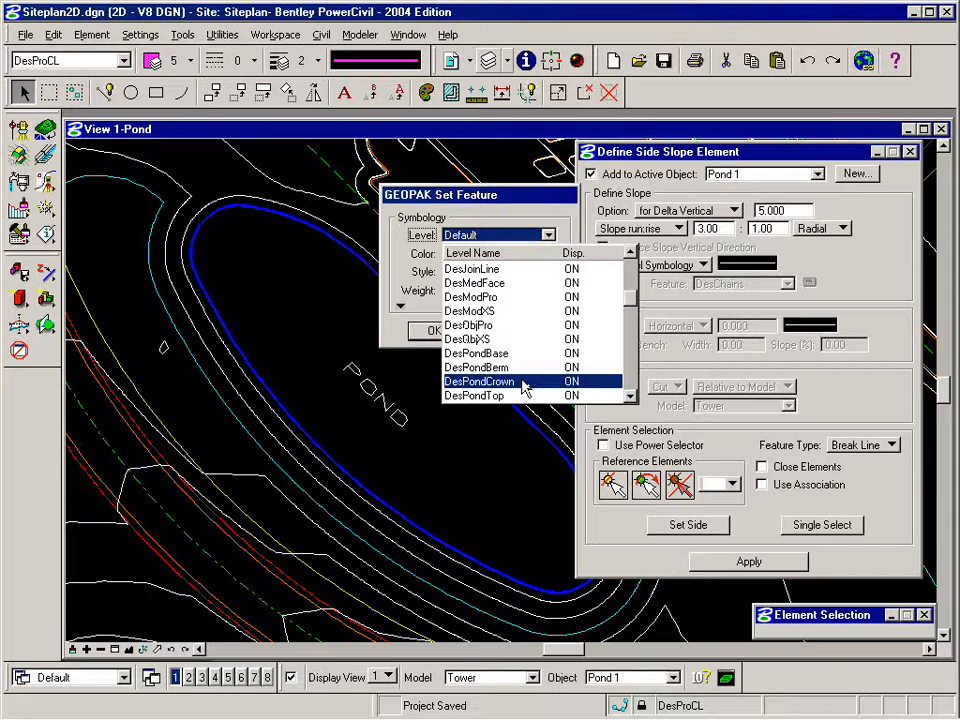
scroll(521, 375, down, 1)
click(518, 355)
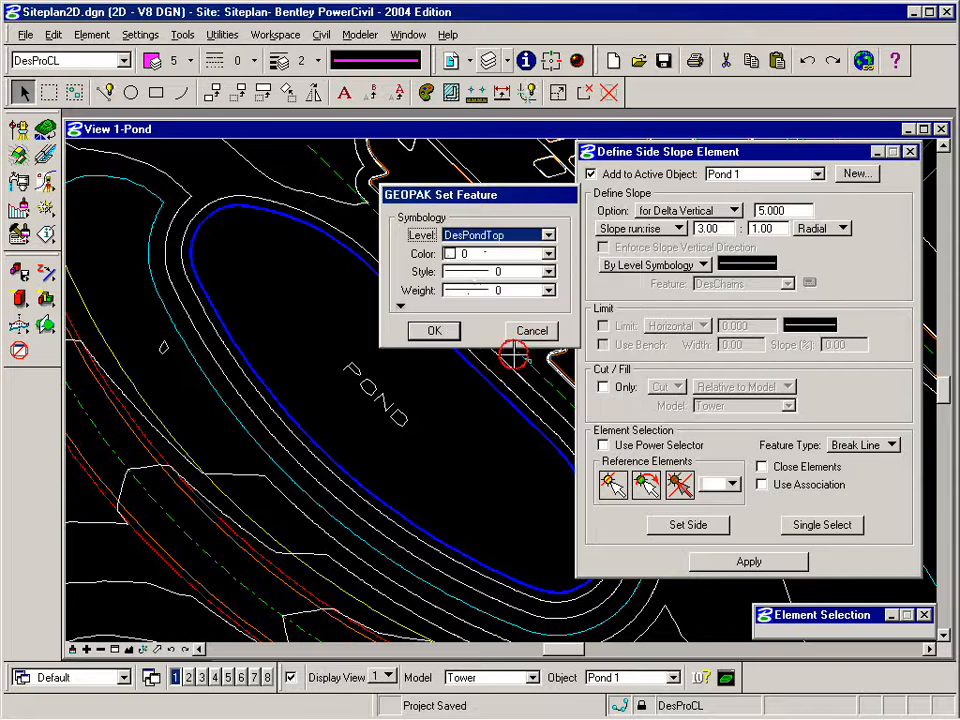
Step: Set the side slope line's color, style and weight to ByLevel and accept the symbology
click(548, 254)
click(516, 273)
click(548, 272)
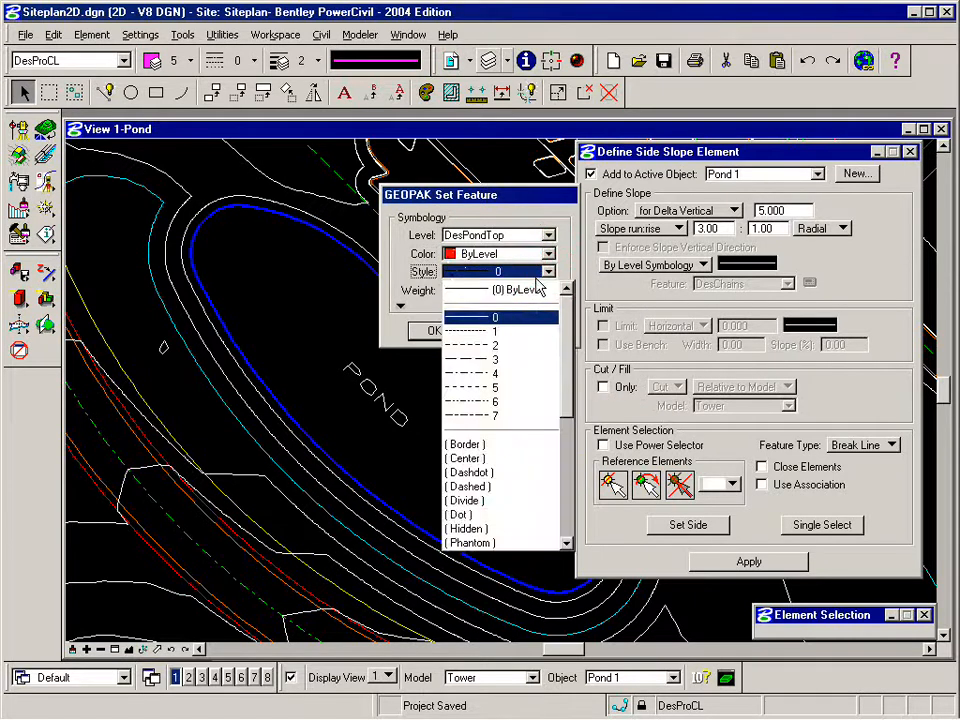
click(515, 285)
click(549, 290)
click(509, 307)
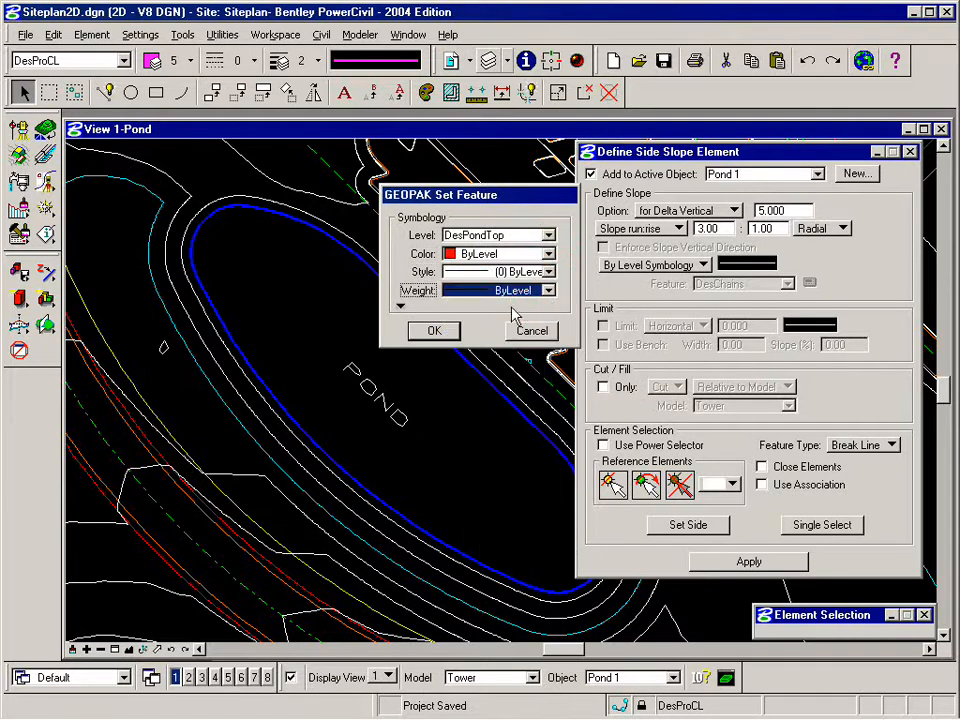
click(433, 330)
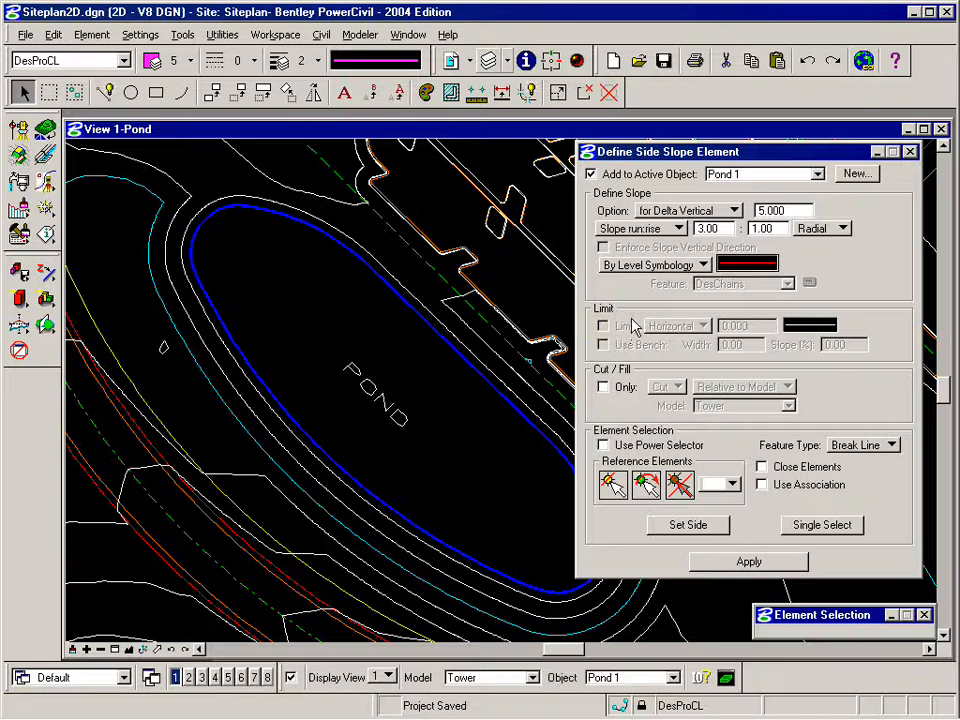
Step: Select the blue pond base outline as the reference element and set the slope side to the outside of the pond
click(674, 211)
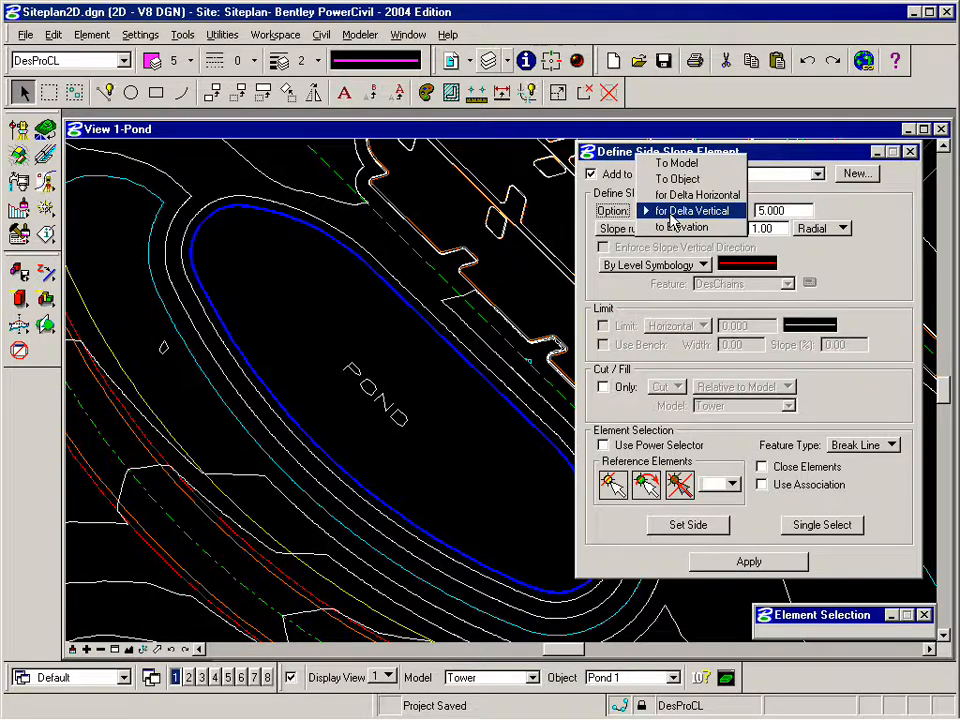
click(675, 216)
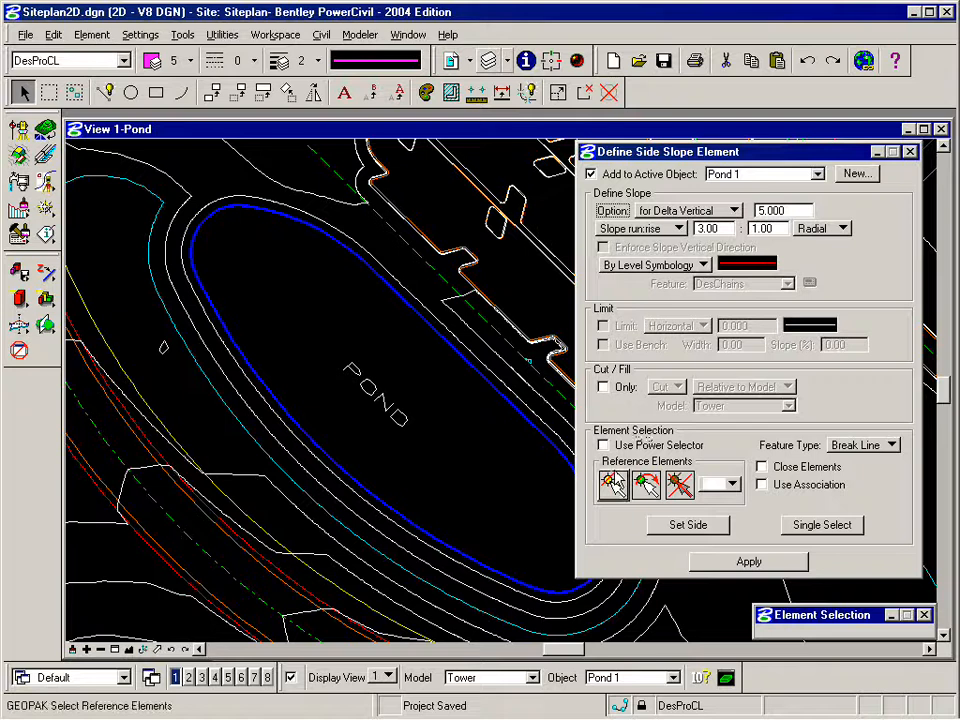
click(646, 484)
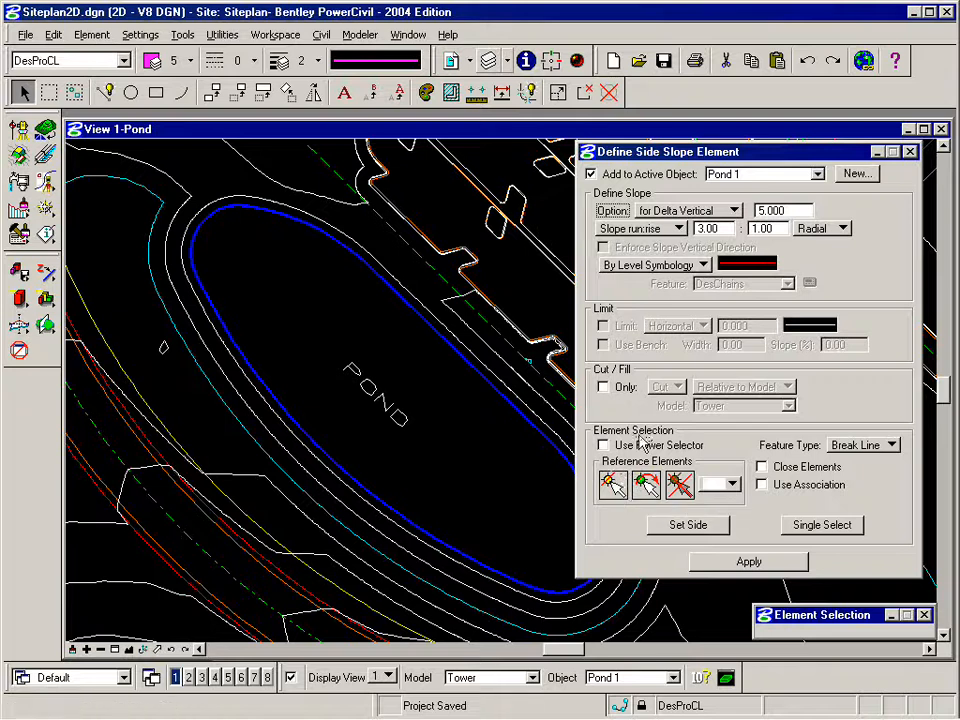
click(614, 485)
click(550, 442)
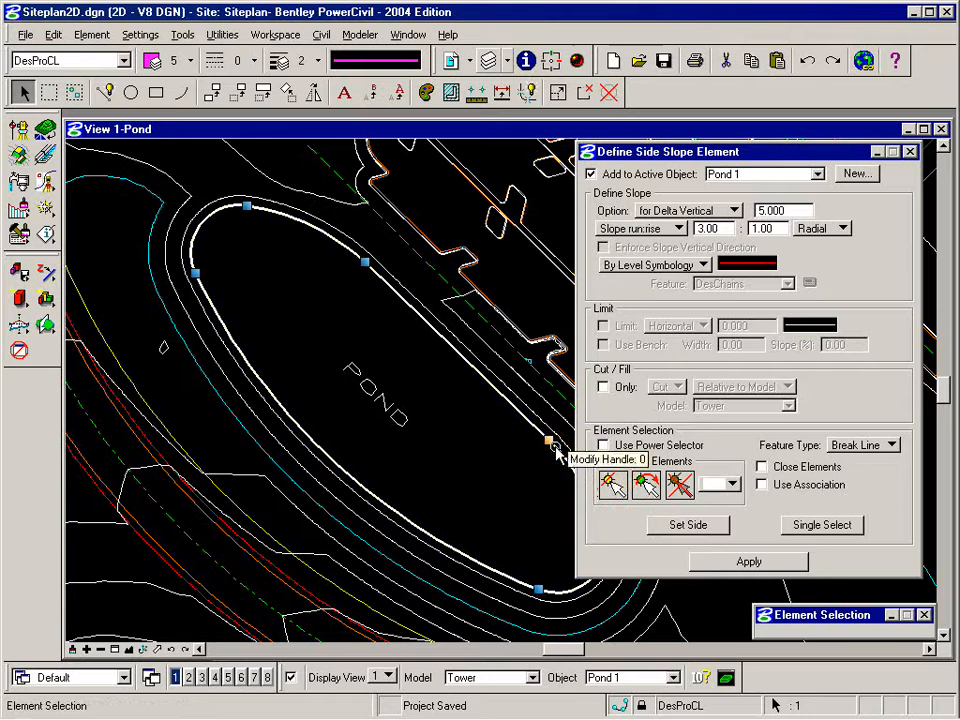
click(680, 526)
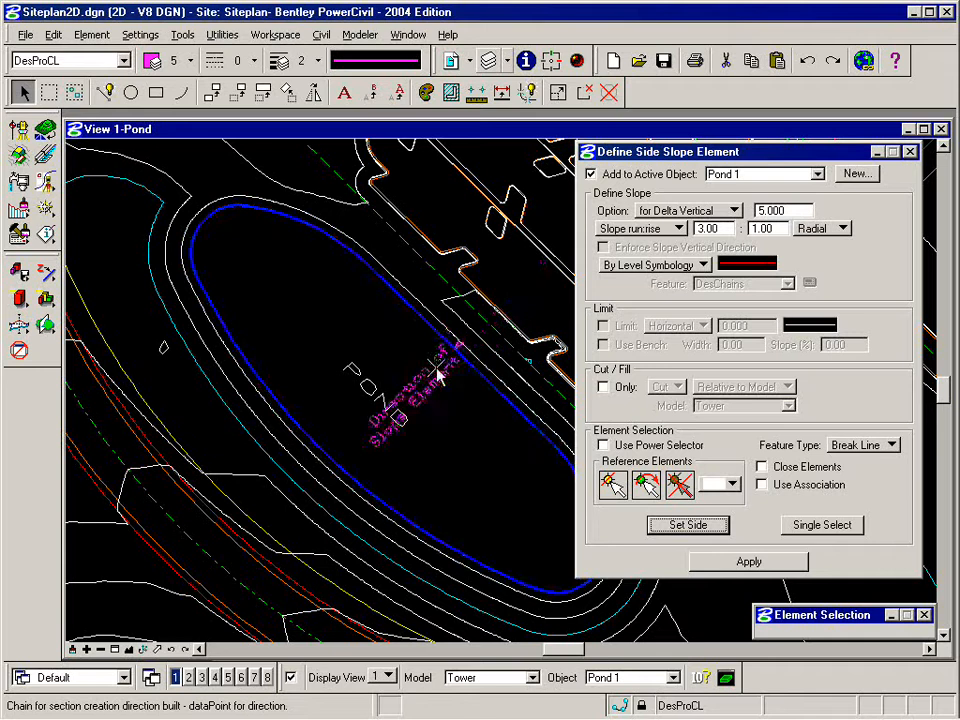
click(511, 276)
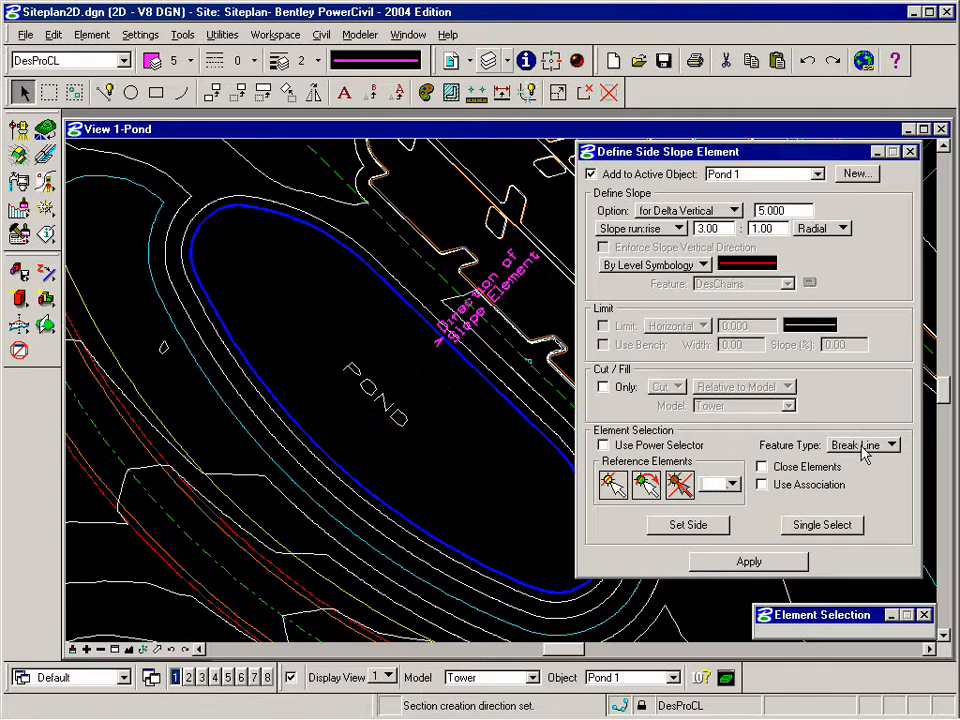
Step: Create the side slope with Use Association and Close Elements enabled, and turn off the model display in the view
click(767, 485)
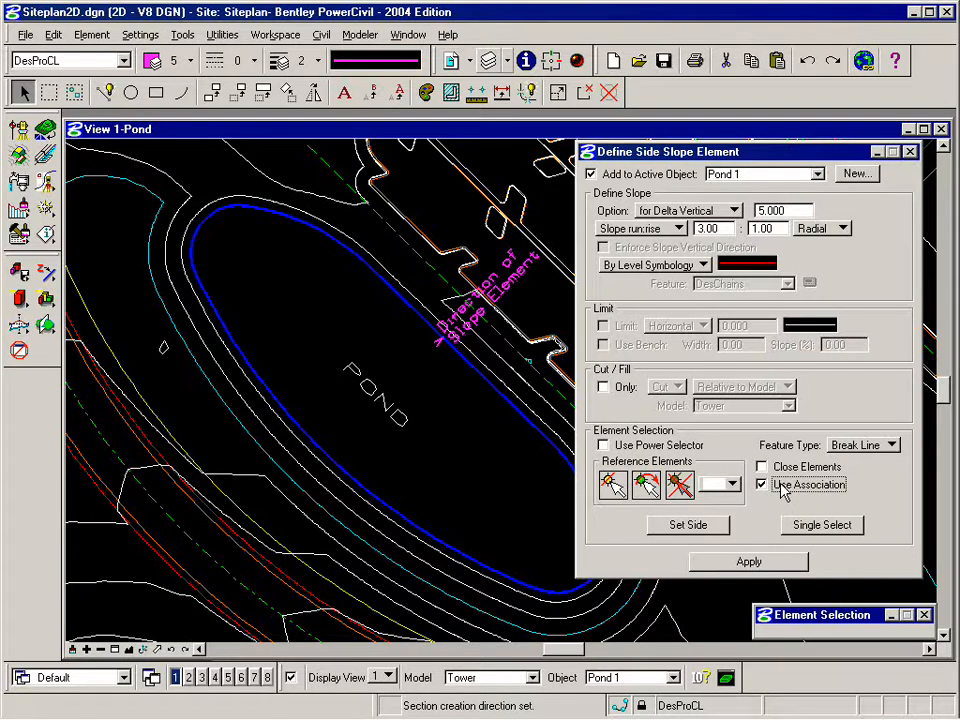
click(762, 467)
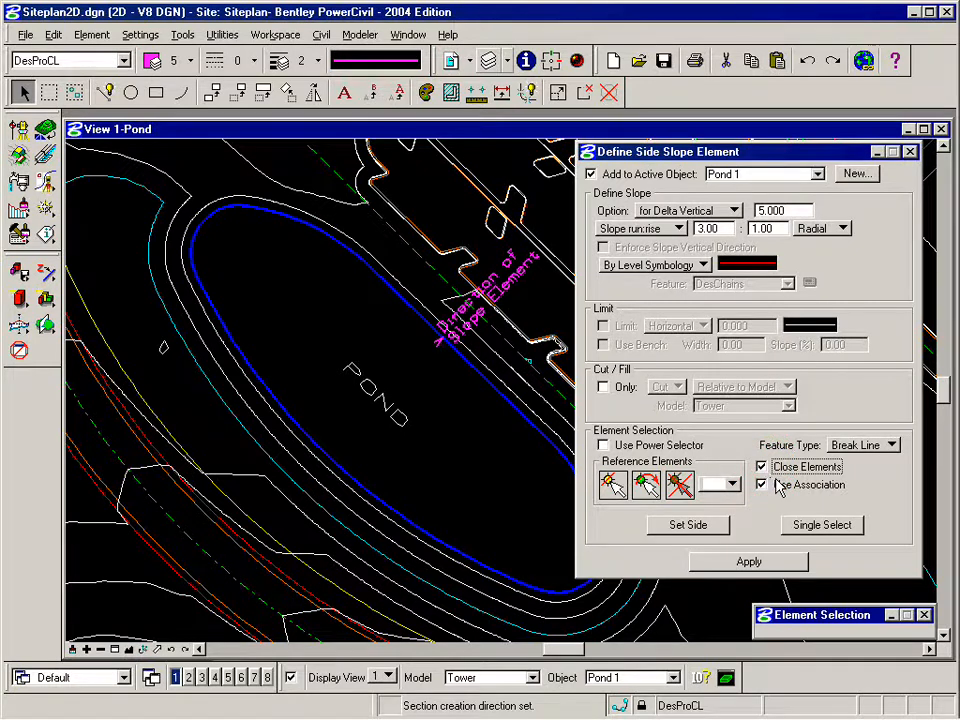
click(748, 563)
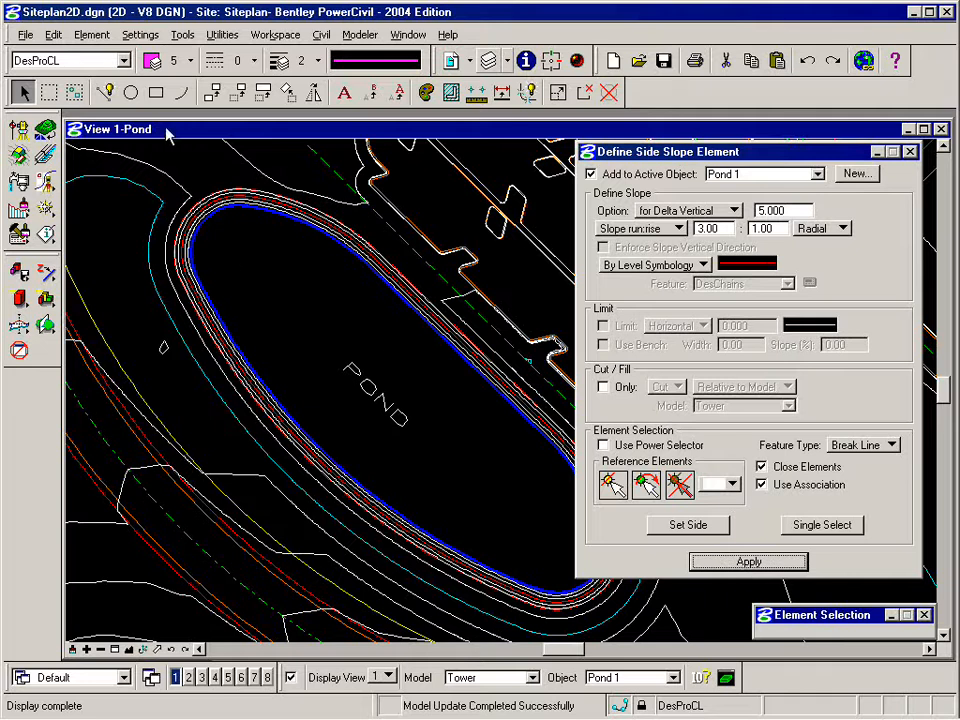
click(291, 678)
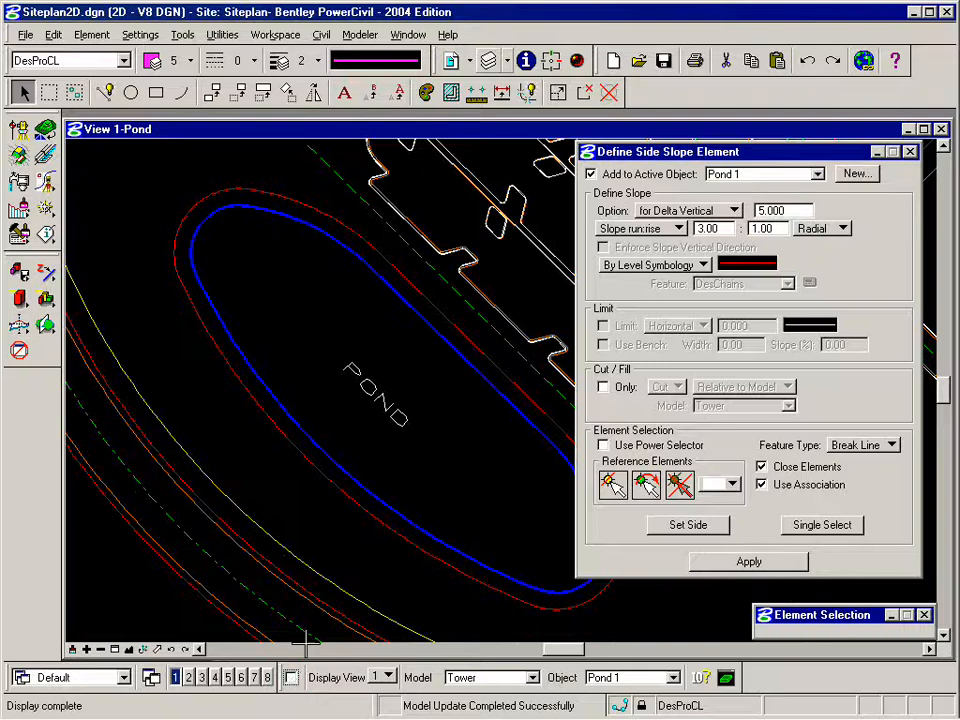
Step: Define the next side slope for a delta horizontal of 6 with the slope entered as 1 percent
click(688, 210)
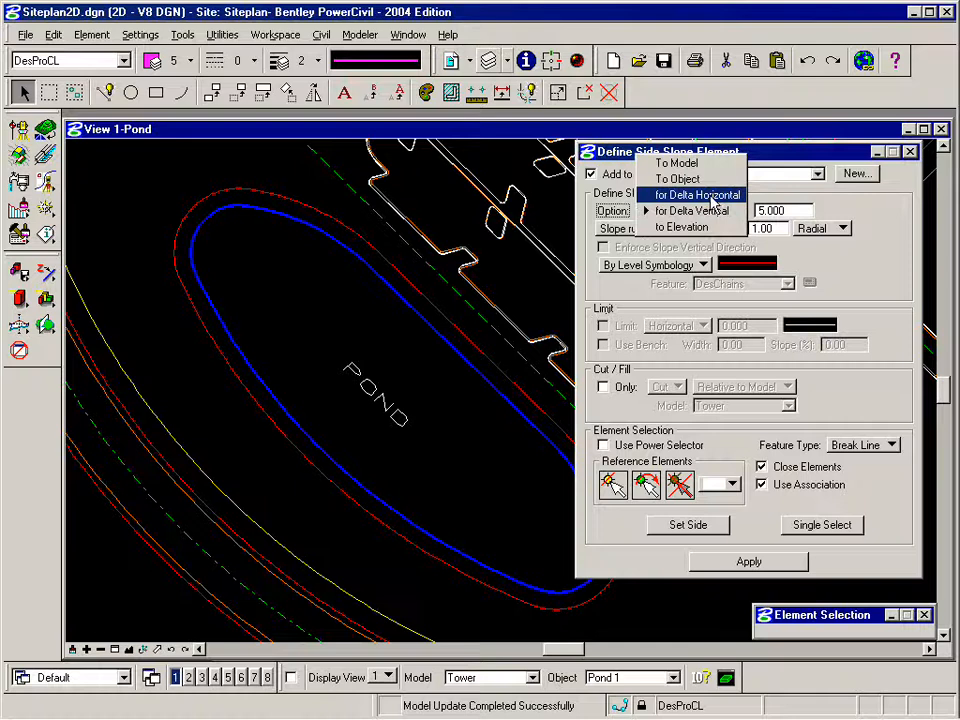
click(705, 195)
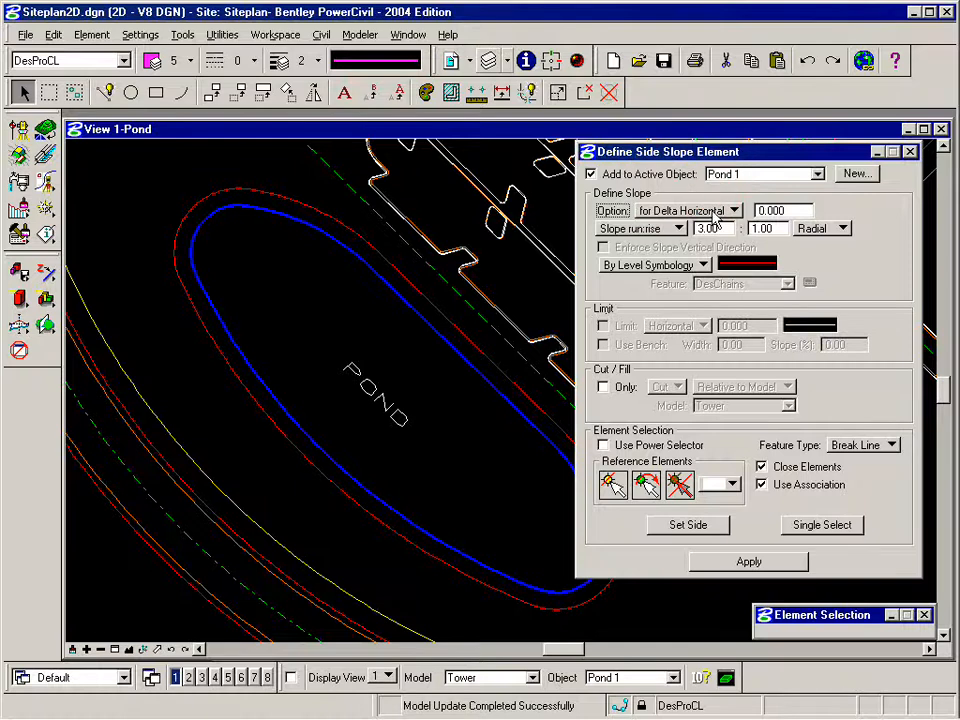
click(790, 212)
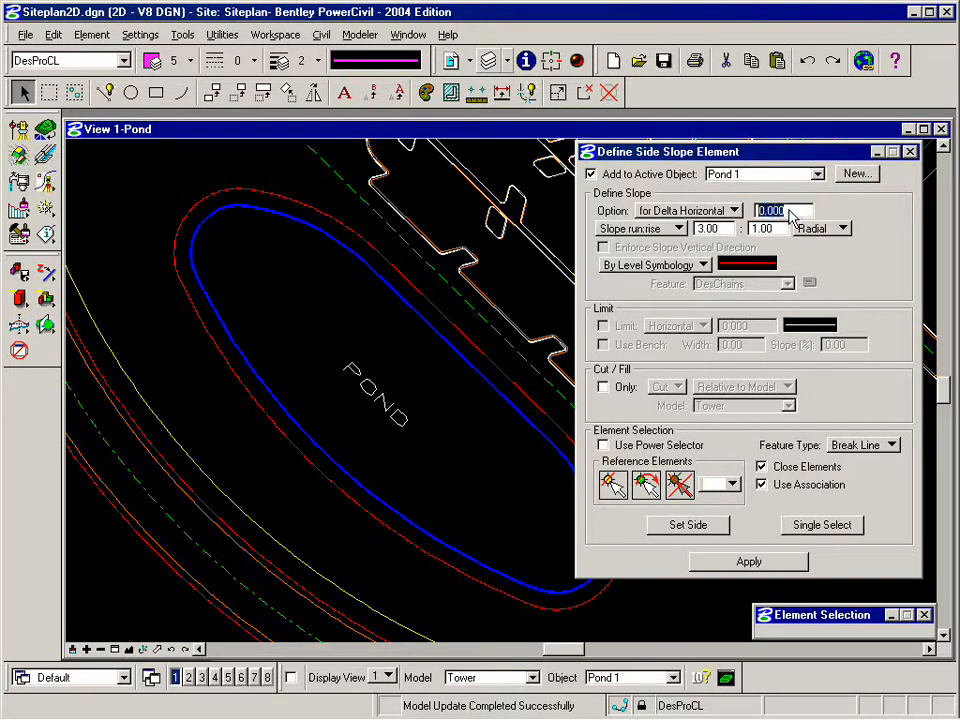
text(6)
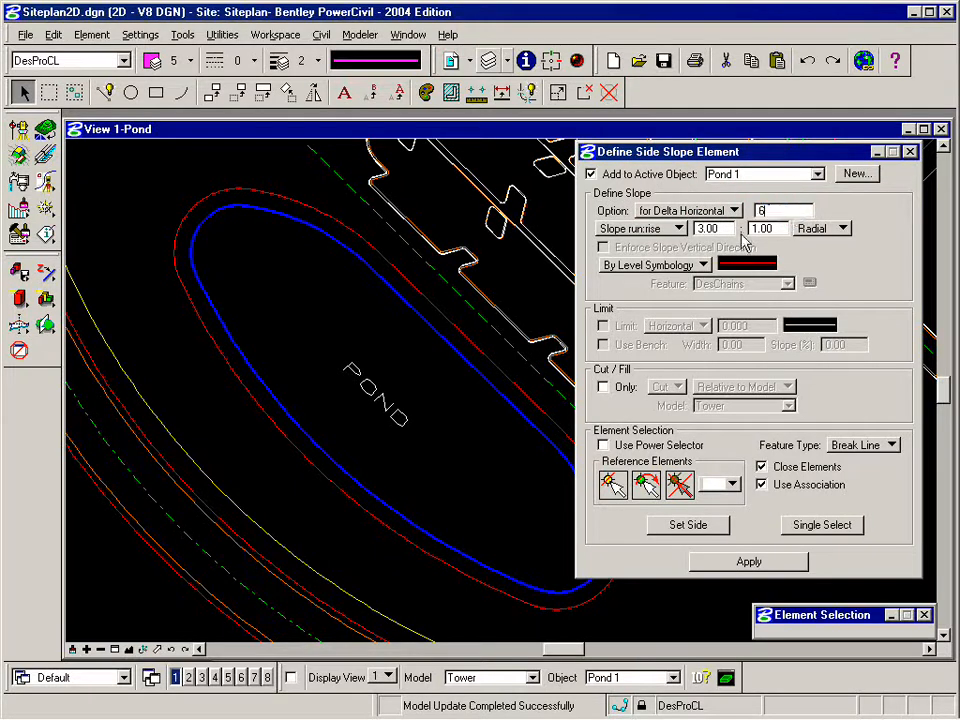
click(672, 232)
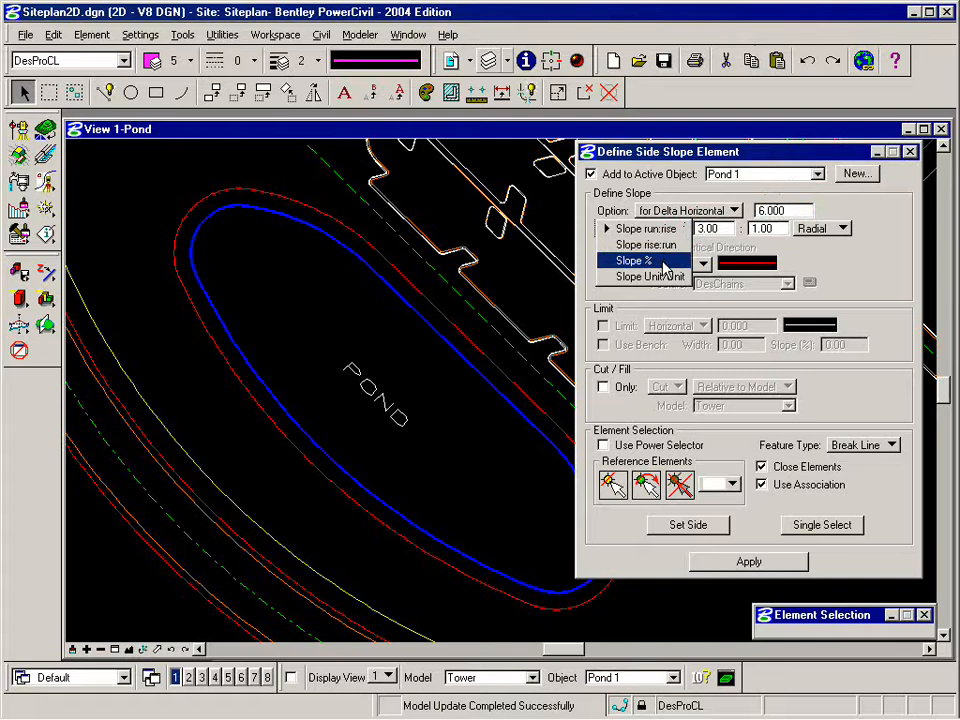
click(660, 261)
click(728, 228)
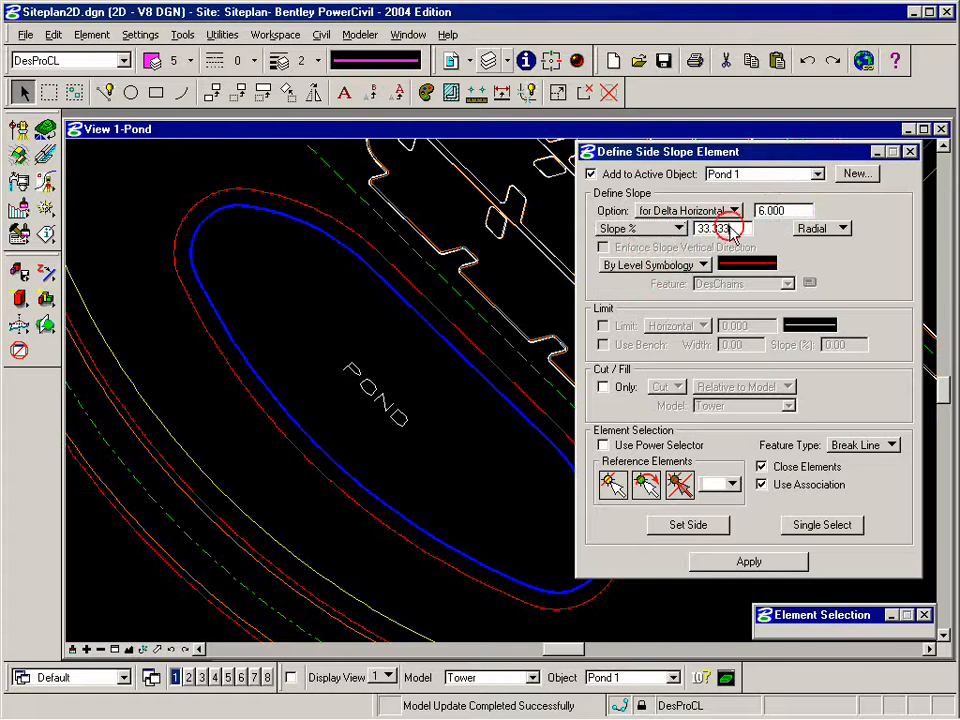
text(1)
key(Tab)
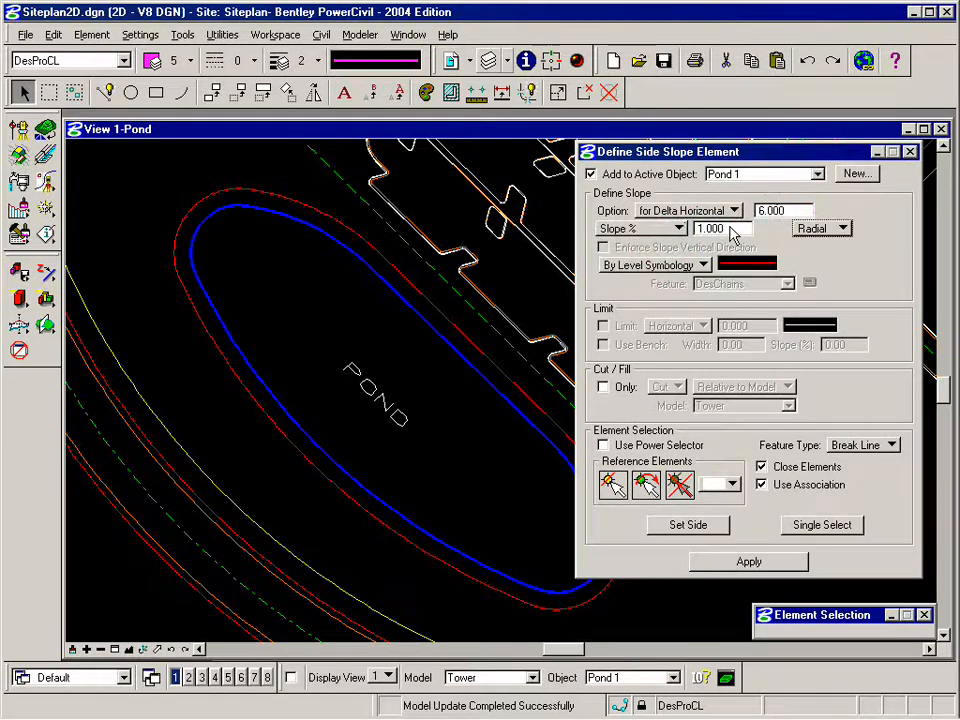
Step: Create the side slope using the red pond top line as the reference element and the outside of the pond as its side
click(613, 485)
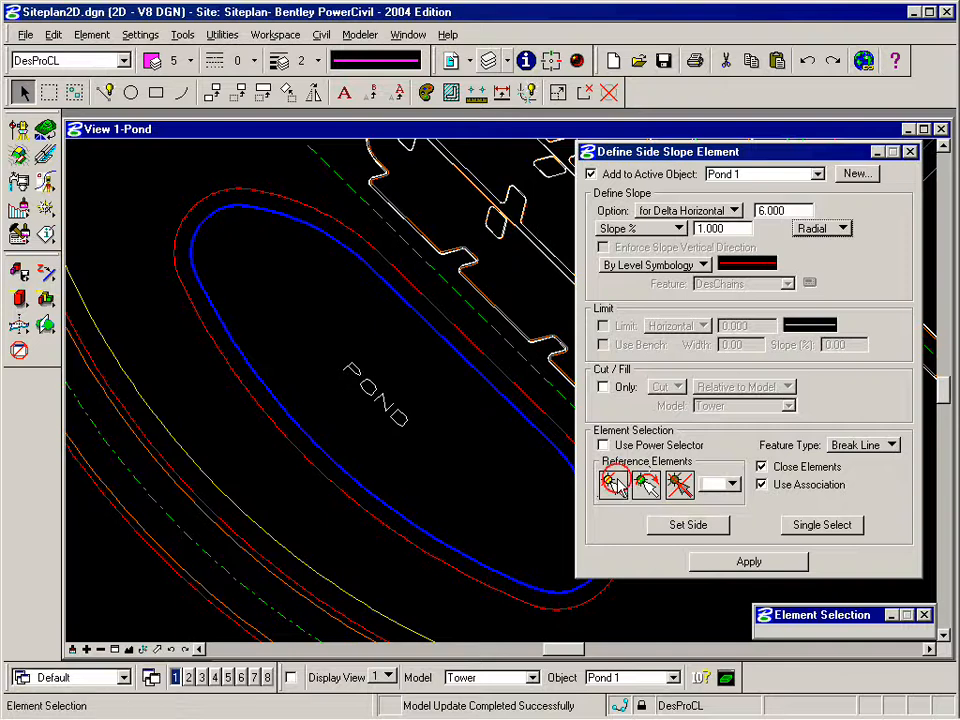
click(560, 430)
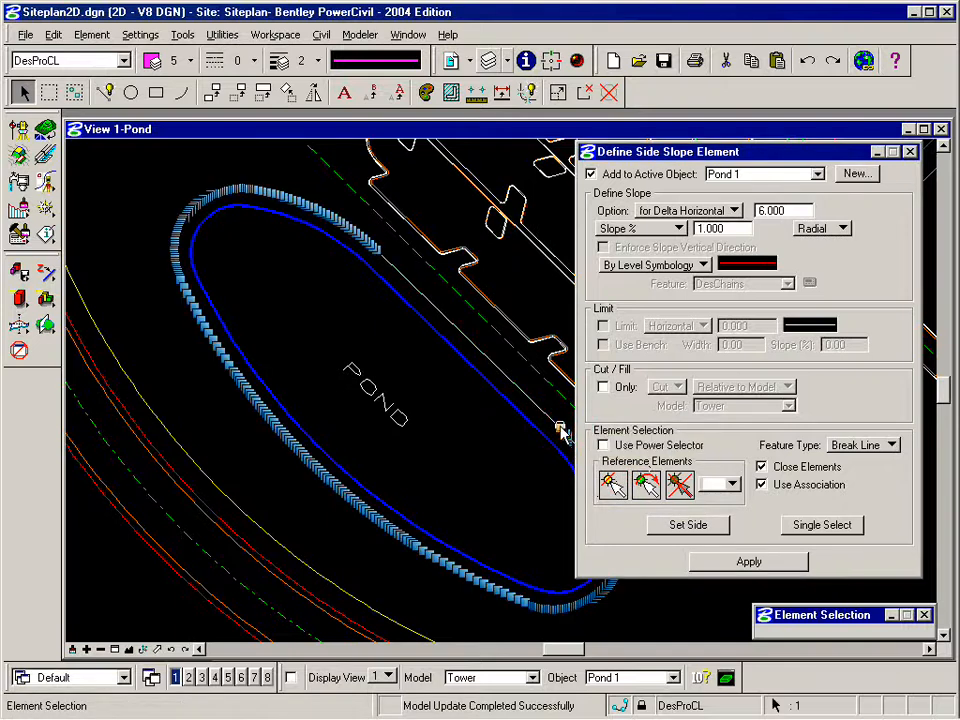
click(675, 525)
click(520, 325)
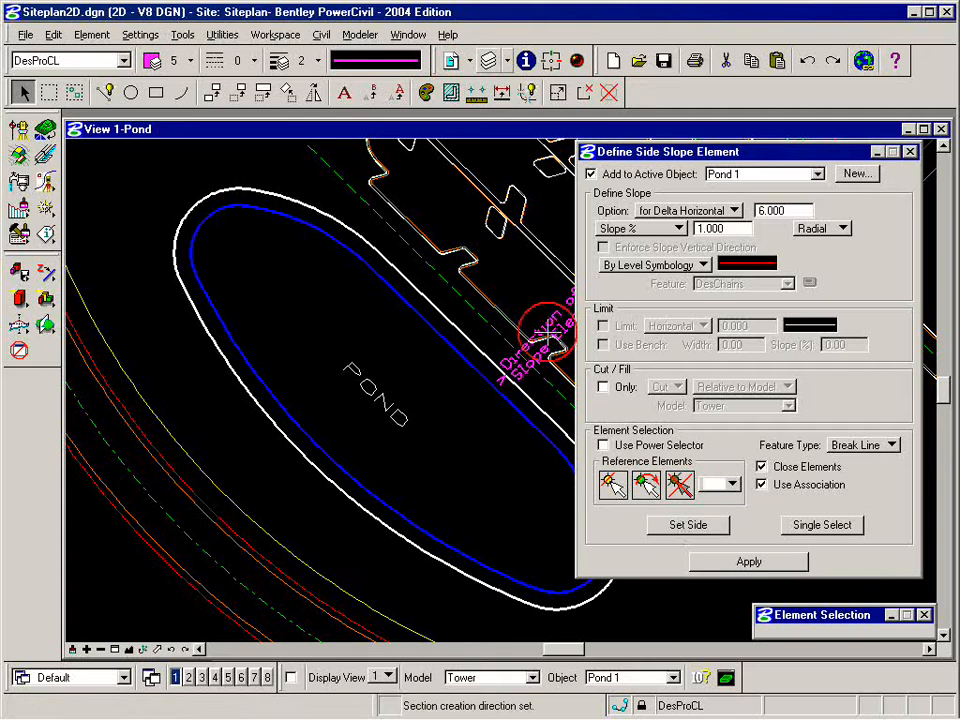
click(745, 563)
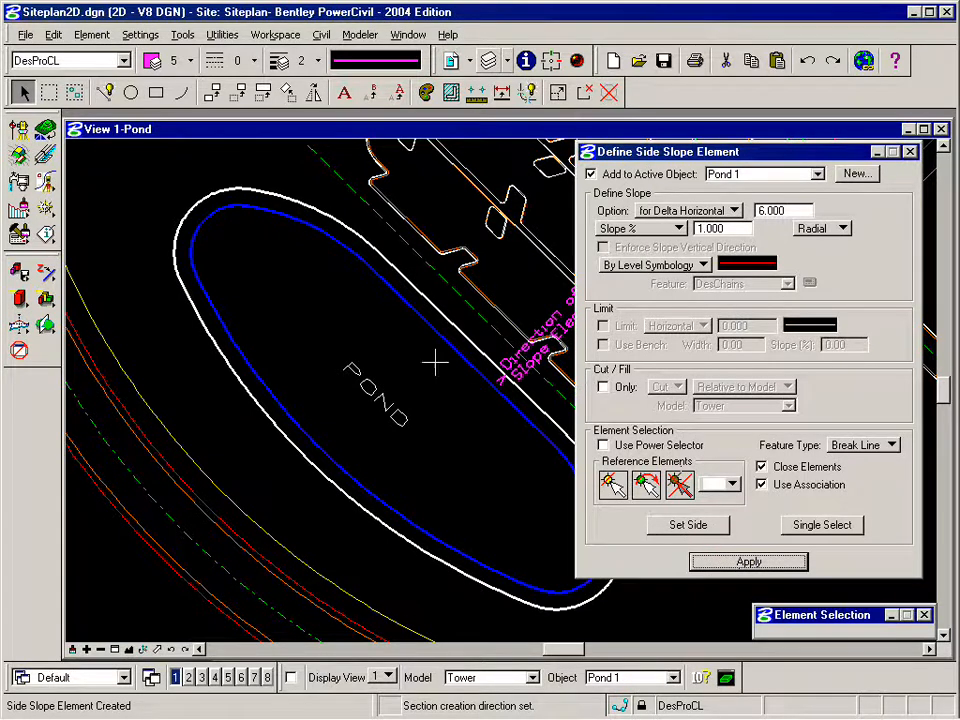
Step: Toggle the Tower model display in View 1 to compare the contours with the pond lines, leaving it on
click(291, 678)
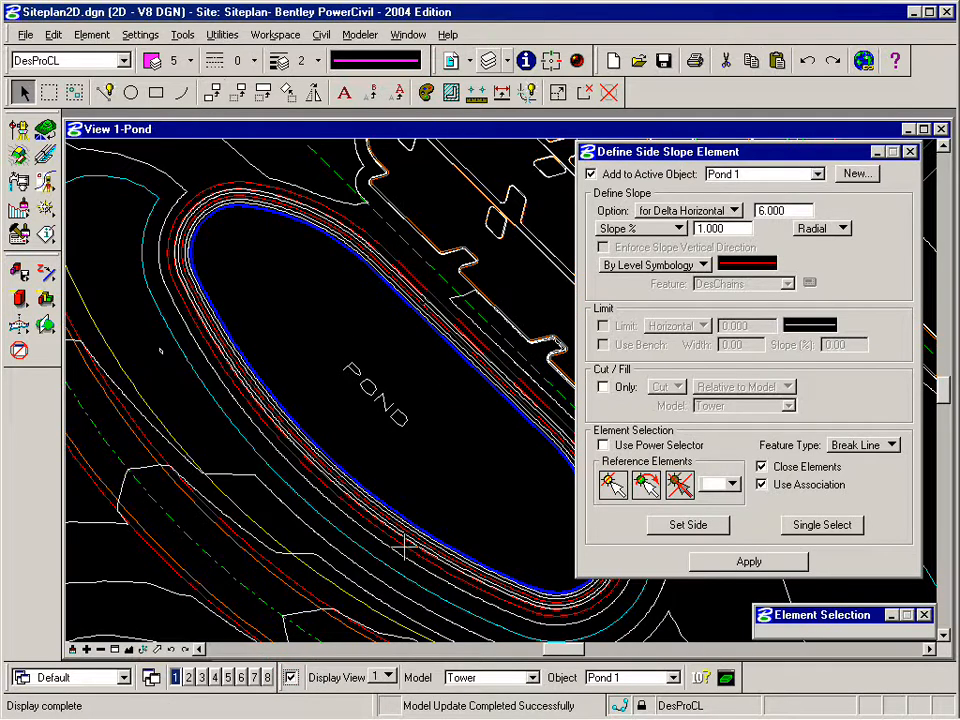
click(291, 677)
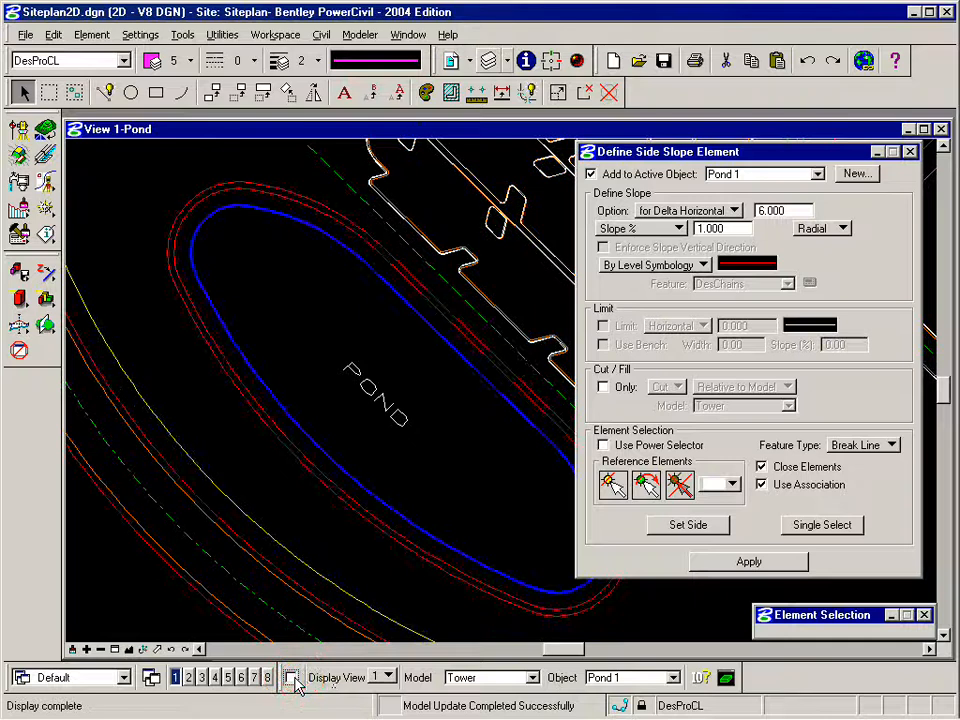
click(291, 677)
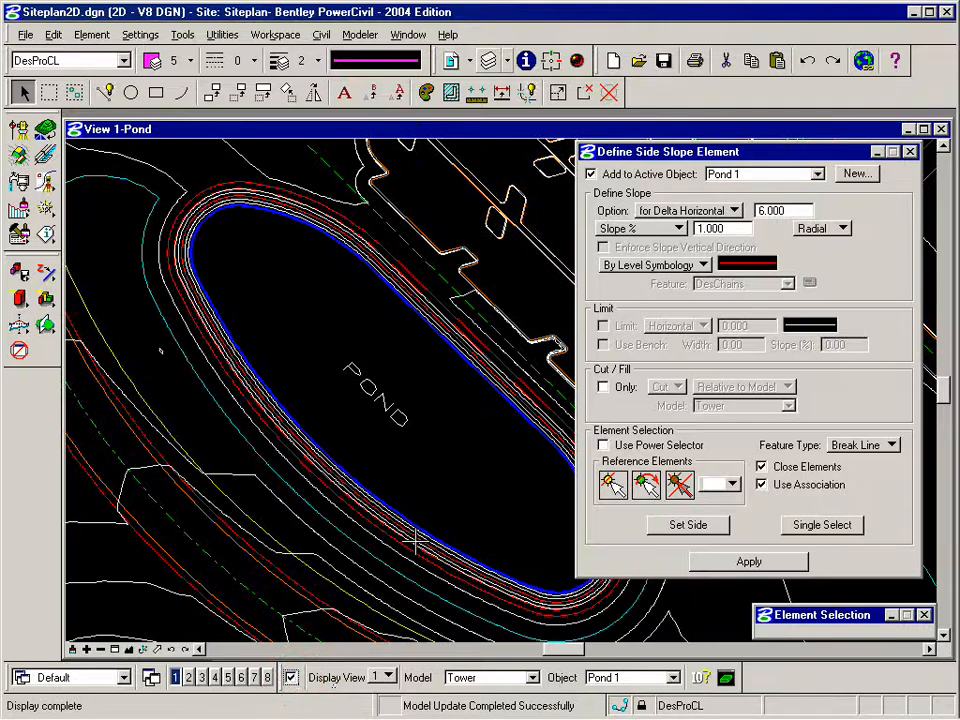